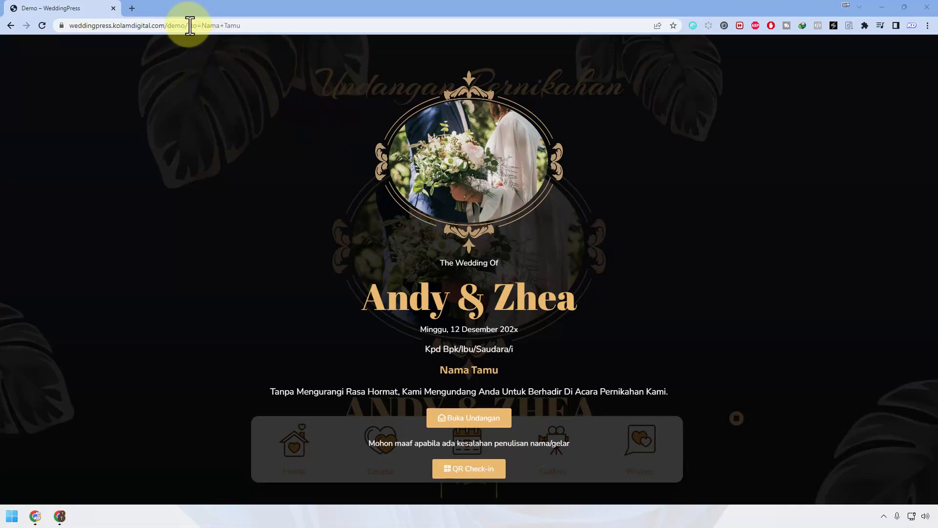
# Inspect the guest name parameter in the demo invitation's address and open its QR Check-in popup
pyautogui.moveTo(188, 26); pyautogui.dragTo(269, 32)
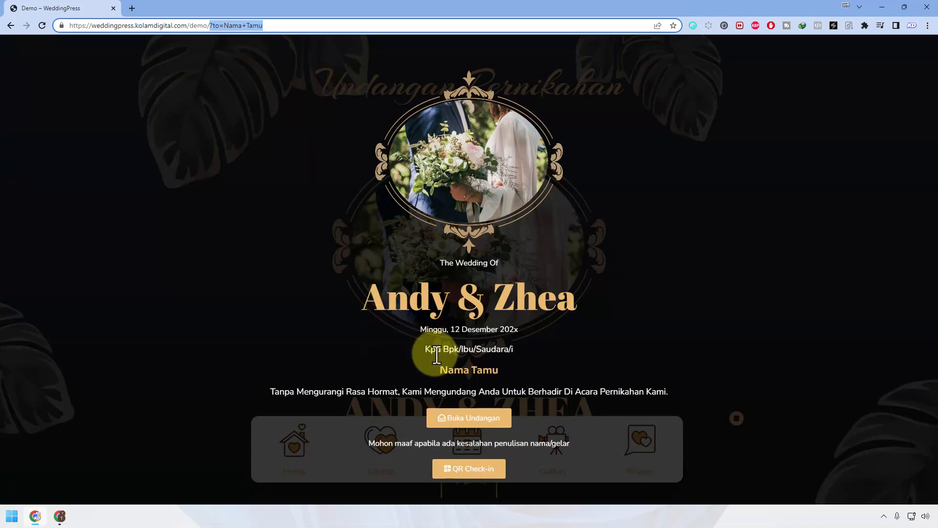
pyautogui.click(483, 470)
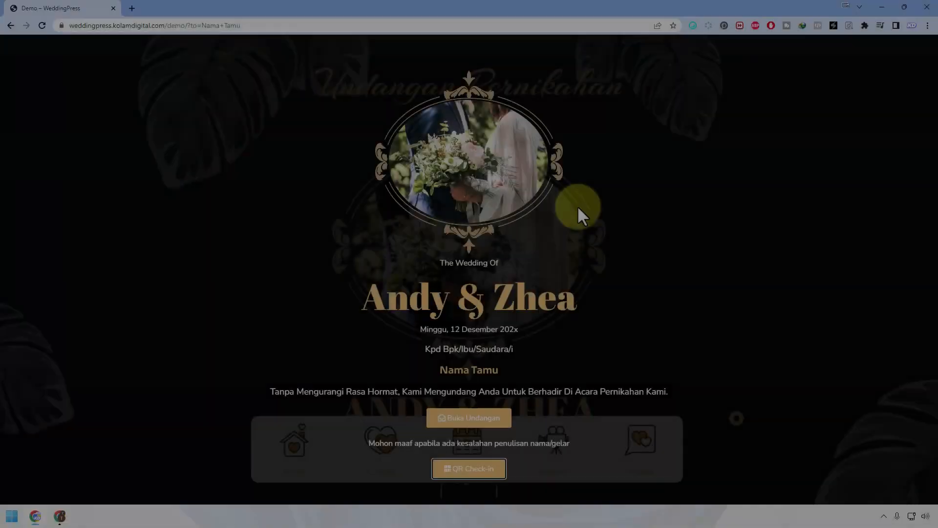
# Switch to the Elementor editor for the Demo page and open the Tombol content settings of the HOME section's Invitation widget
pyautogui.click(59, 517)
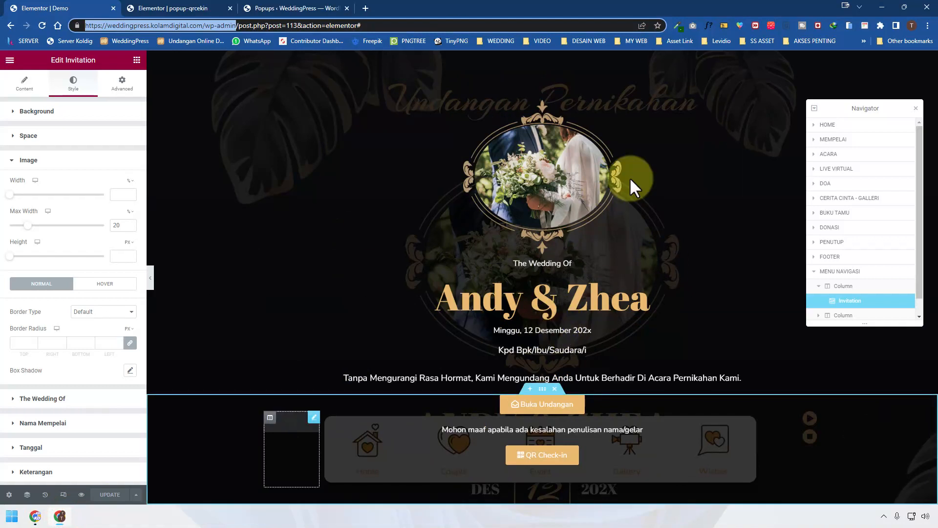
pyautogui.click(532, 306)
pyautogui.moveTo(535, 308); pyautogui.dragTo(614, 325)
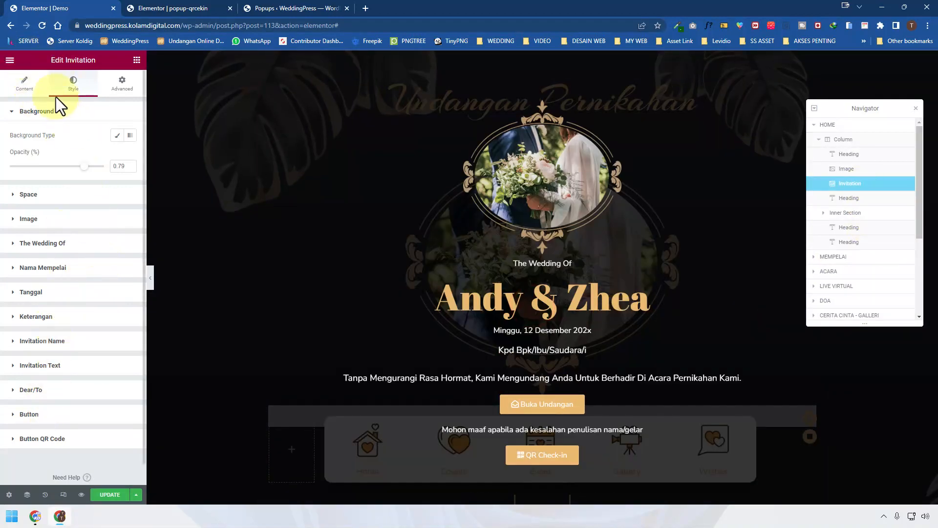
pyautogui.click(24, 82)
pyautogui.scroll(-5, 65, 352)
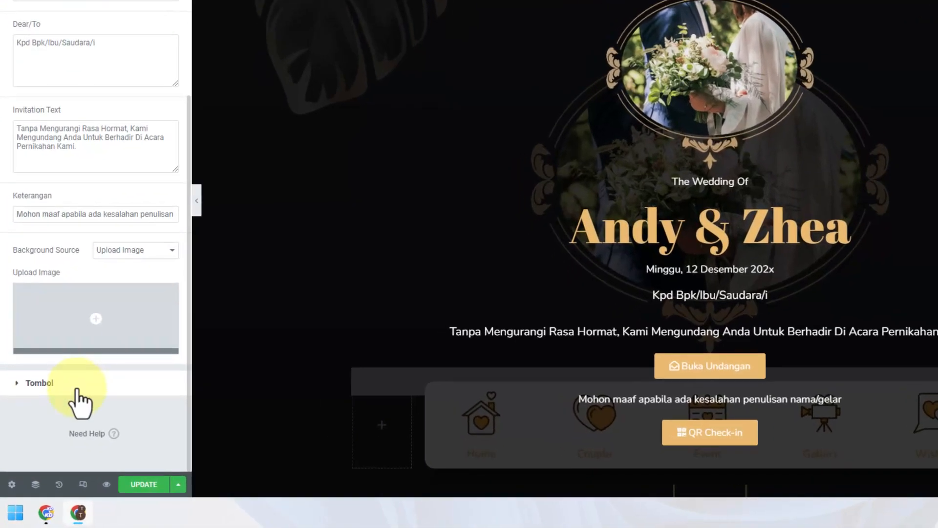
pyautogui.click(73, 383)
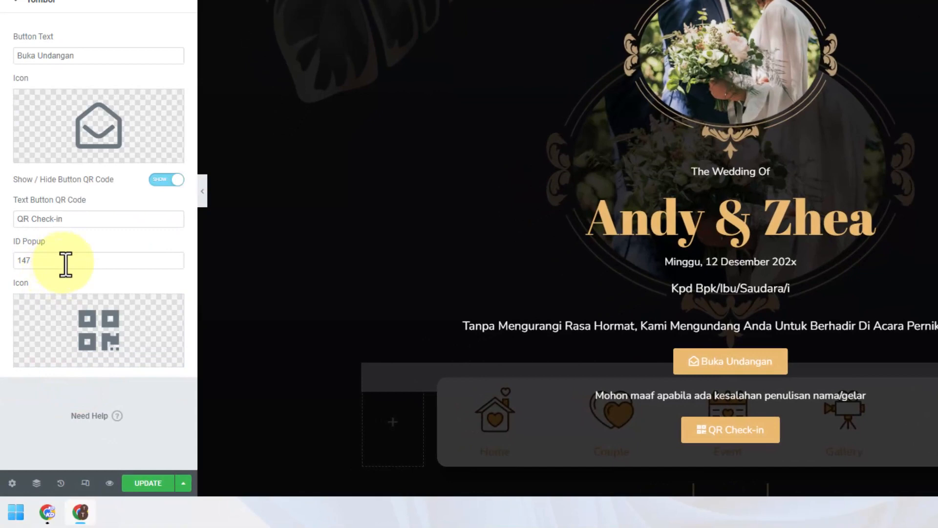
# Hide the Invitation widget's QR Code button and show it again
pyautogui.click(167, 180)
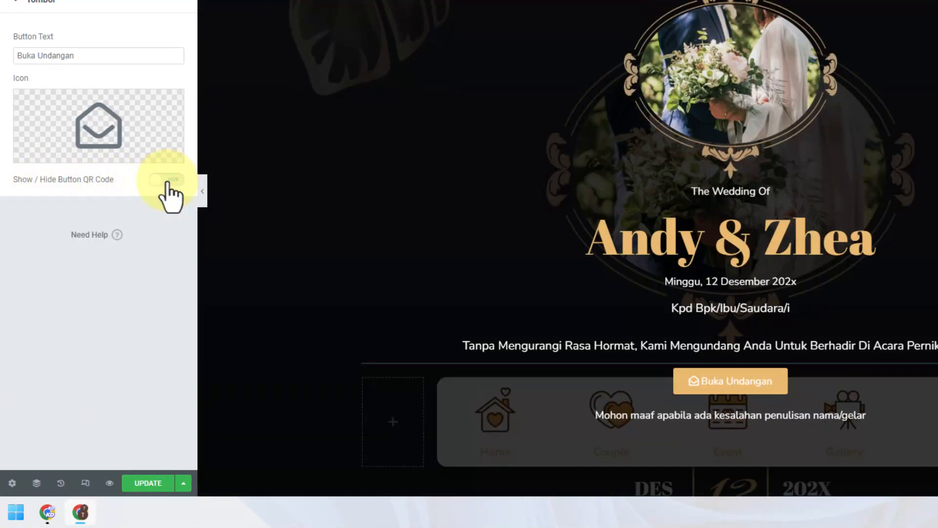
pyautogui.click(167, 180)
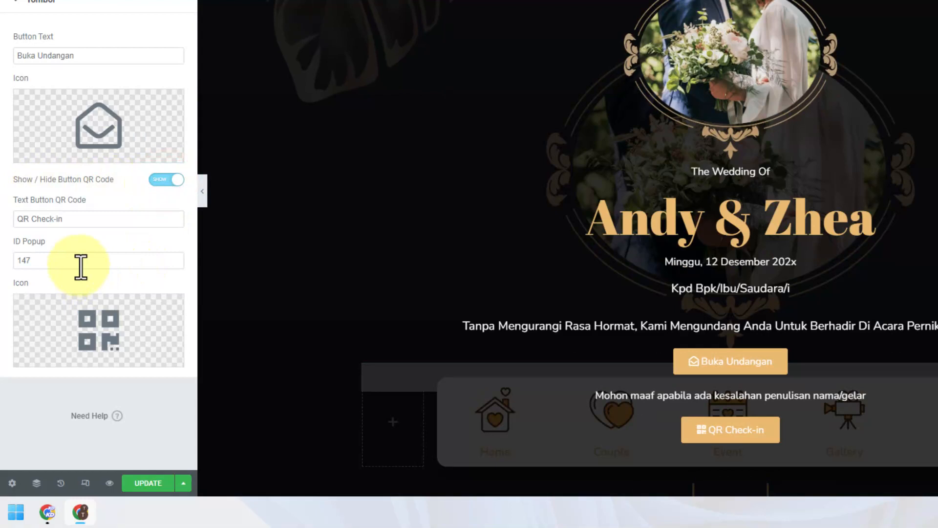
# Compare the Invitation widget's ID Popup with the popup-qrcekin template's shortcode ID and the post number in its editor address
pyautogui.doubleClick(79, 264)
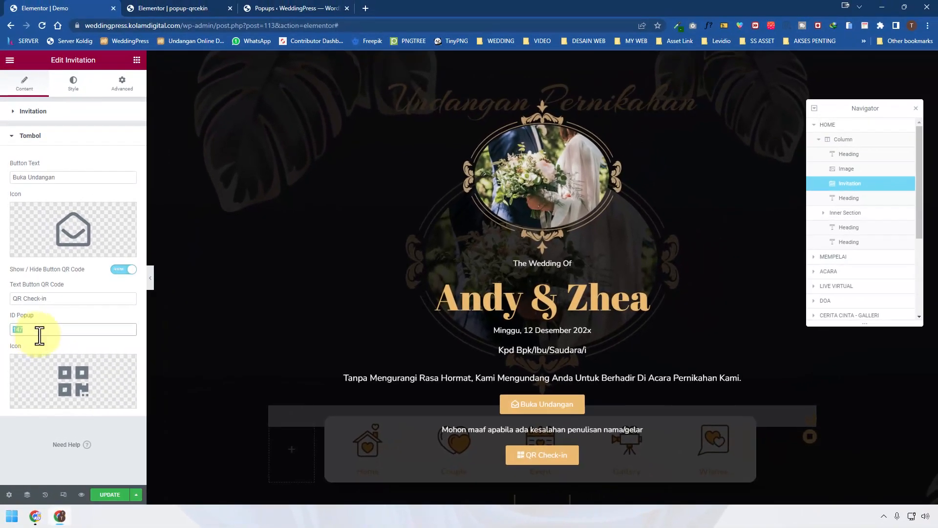
pyautogui.click(303, 13)
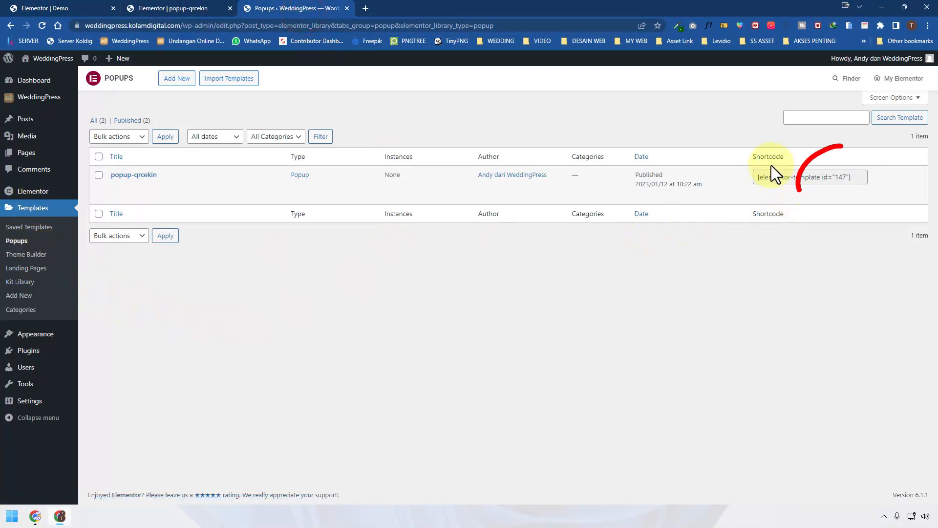
pyautogui.click(839, 179)
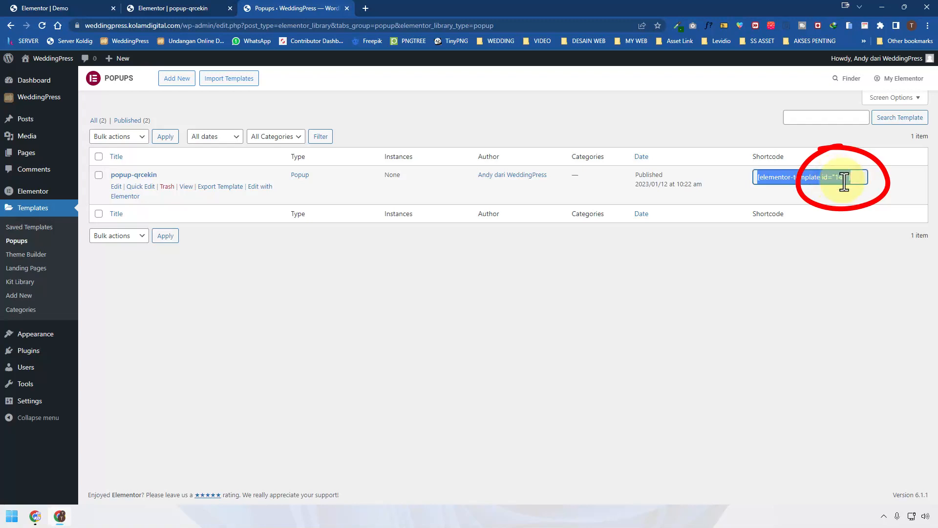
pyautogui.click(75, 11)
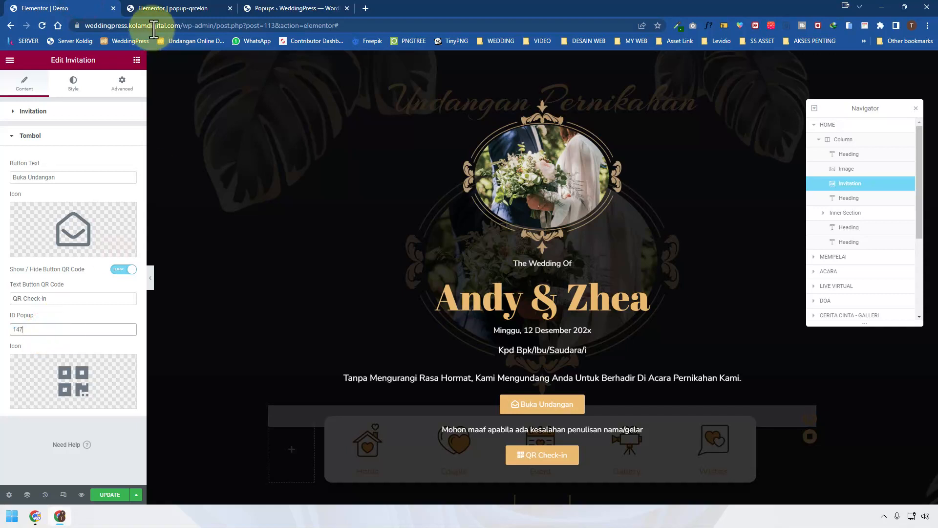
pyautogui.click(172, 8)
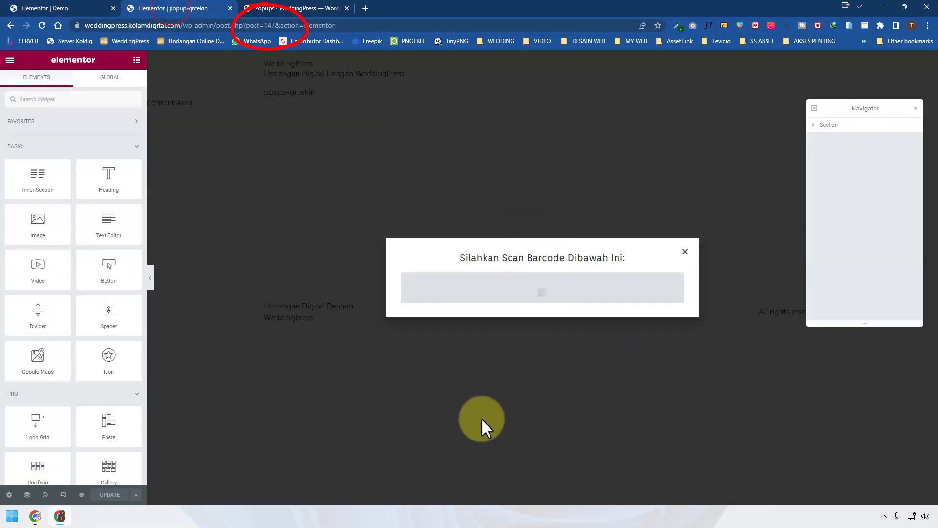
pyautogui.doubleClick(268, 26)
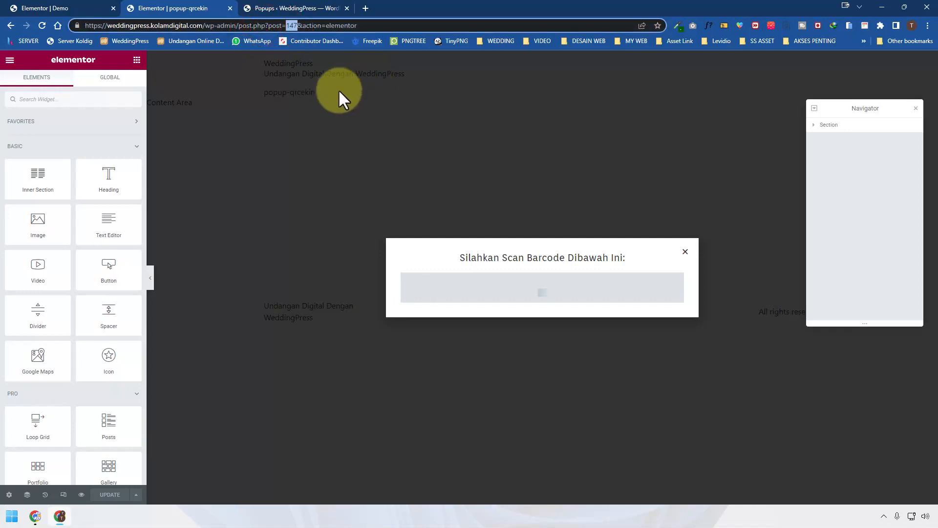
pyautogui.click(56, 8)
pyautogui.click(86, 332)
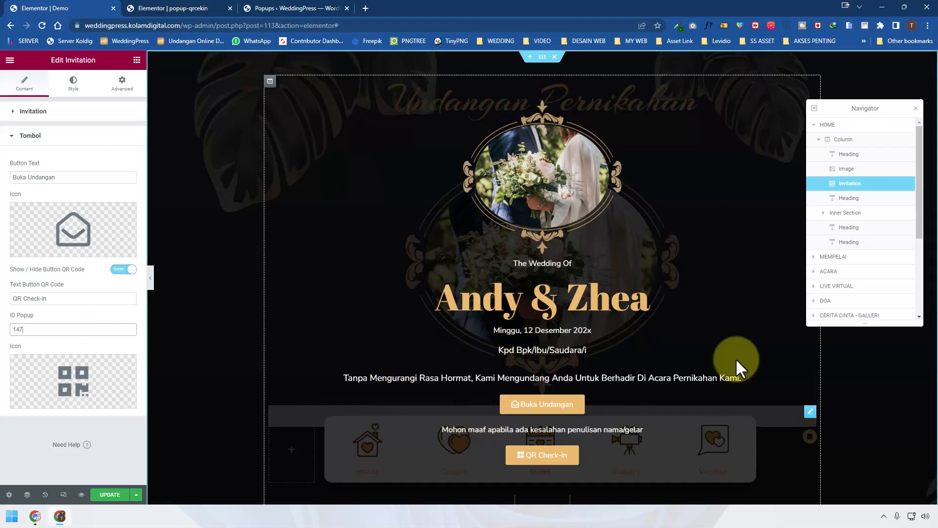
# In the popup-qrcekin template, view the QR Code Checkin widget's settings and locate that widget among the WDP elements
pyautogui.click(209, 5)
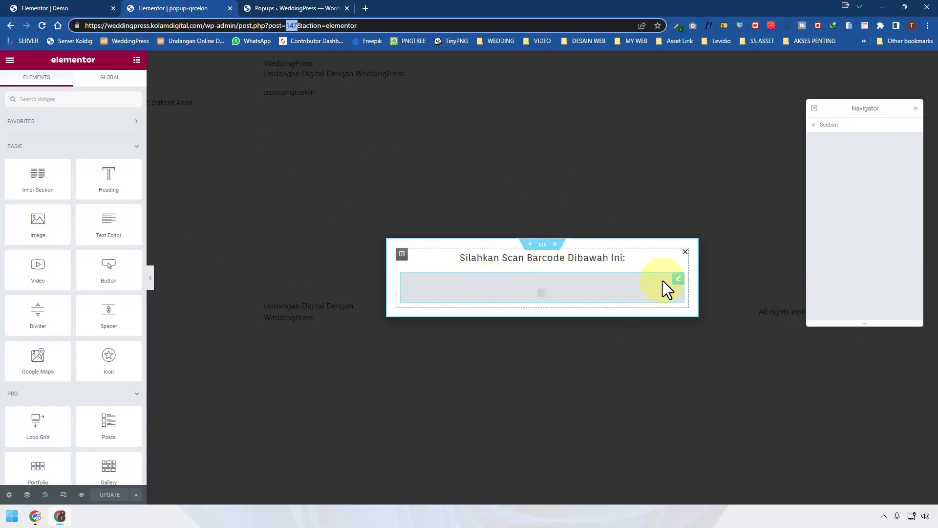
pyautogui.click(678, 278)
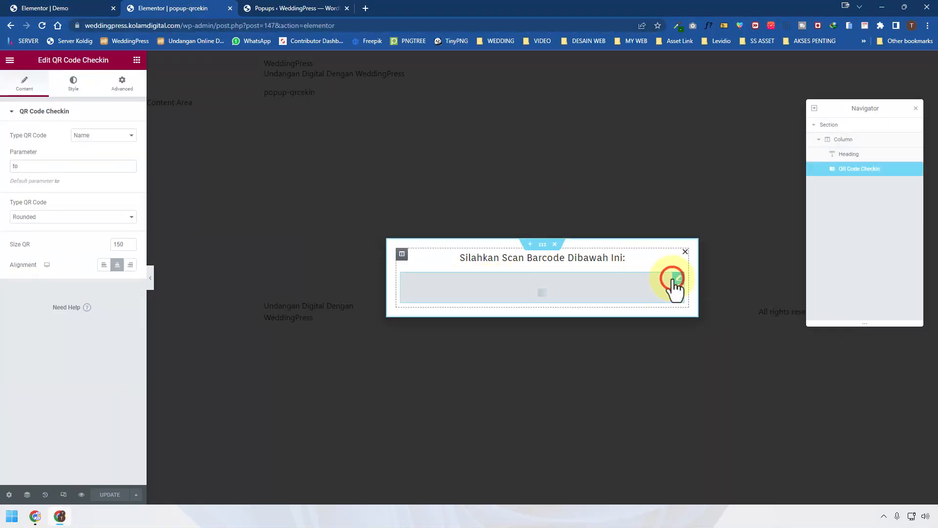
pyautogui.click(137, 60)
pyautogui.scroll(-6, 101, 395)
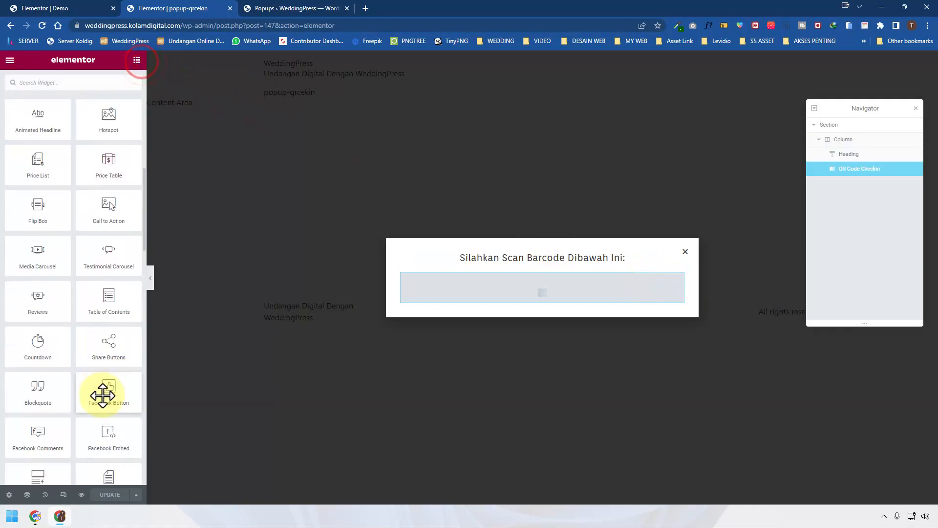
pyautogui.scroll(-10, 102, 395)
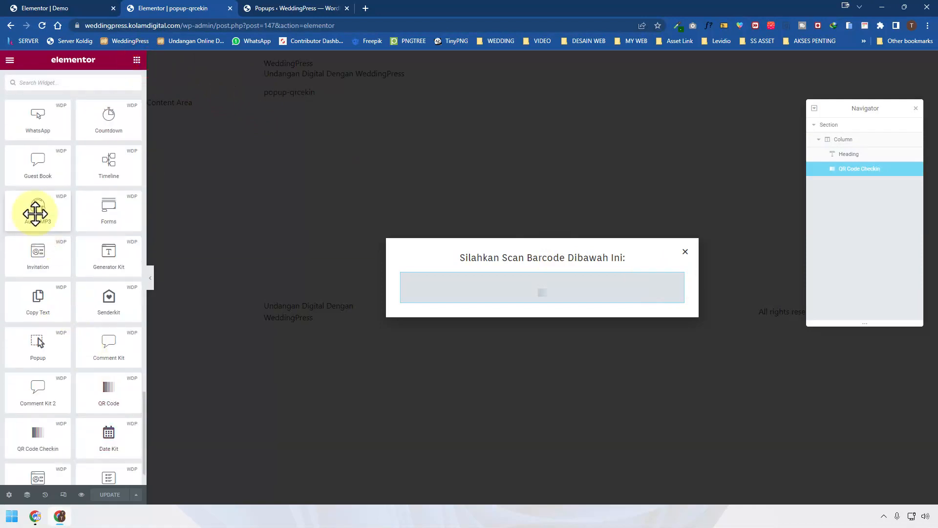
pyautogui.scroll(2, 33, 212)
pyautogui.scroll(-3, 31, 196)
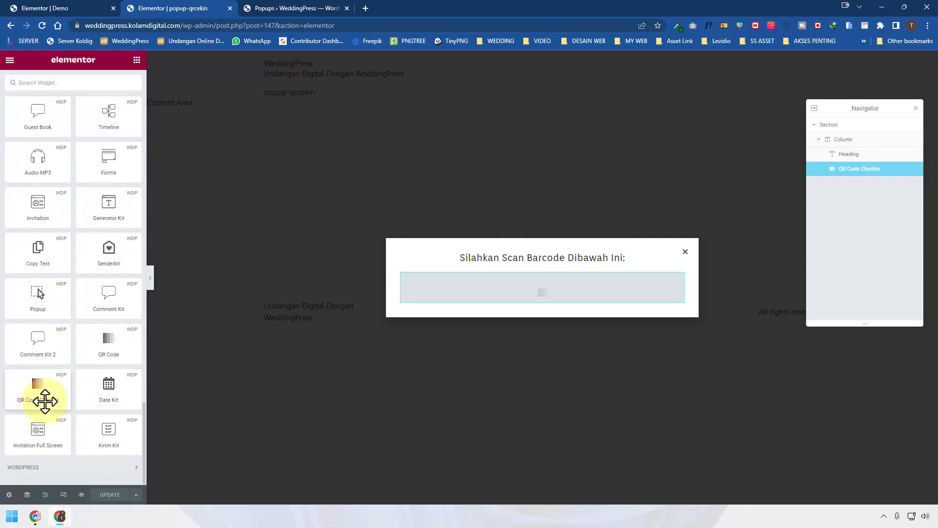
# Delete the existing QR Code Checkin widget and add a new one below the popup's heading
pyautogui.rightClick(575, 289)
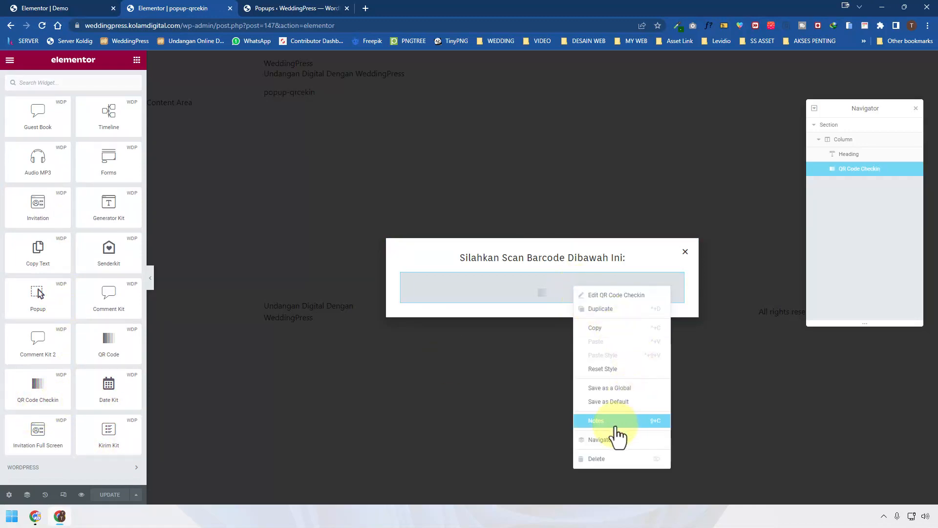
pyautogui.click(615, 460)
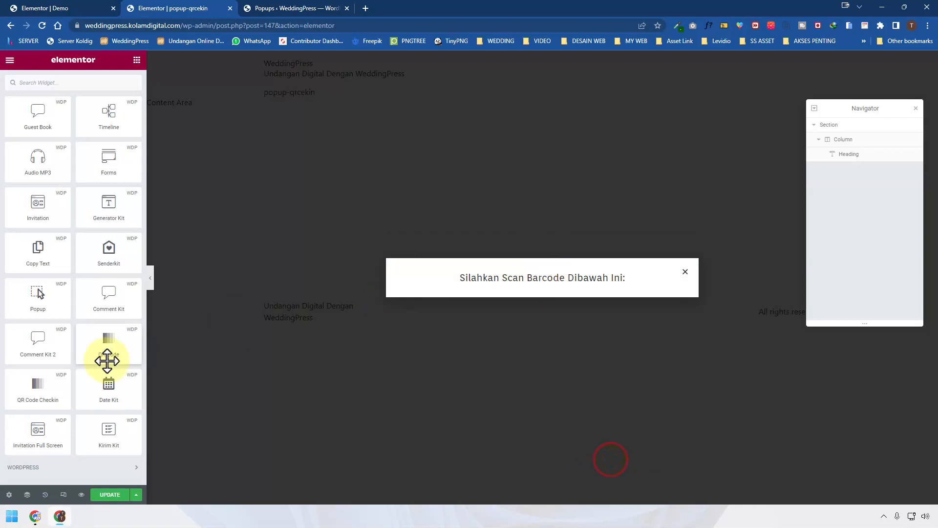
pyautogui.moveTo(52, 403); pyautogui.dragTo(511, 283)
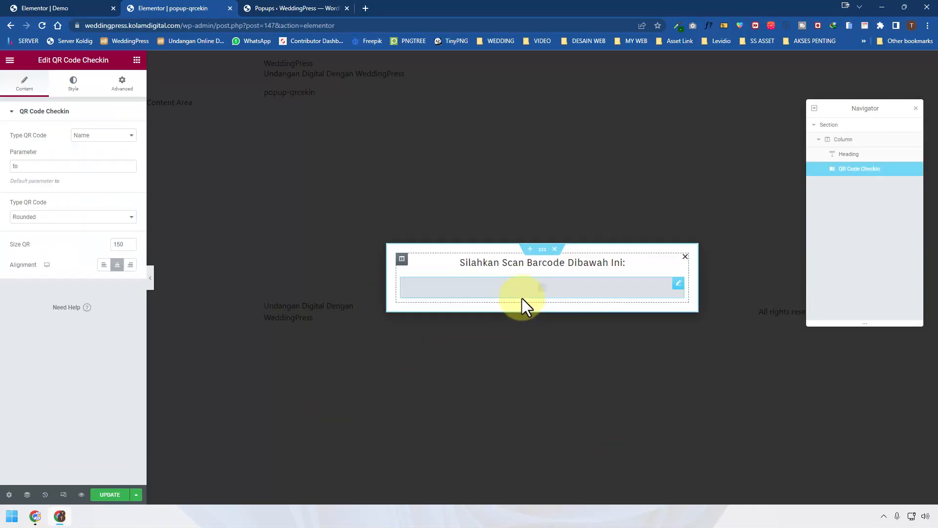
# Try the Link type for the check-in QR code and return it to Name
pyautogui.click(92, 136)
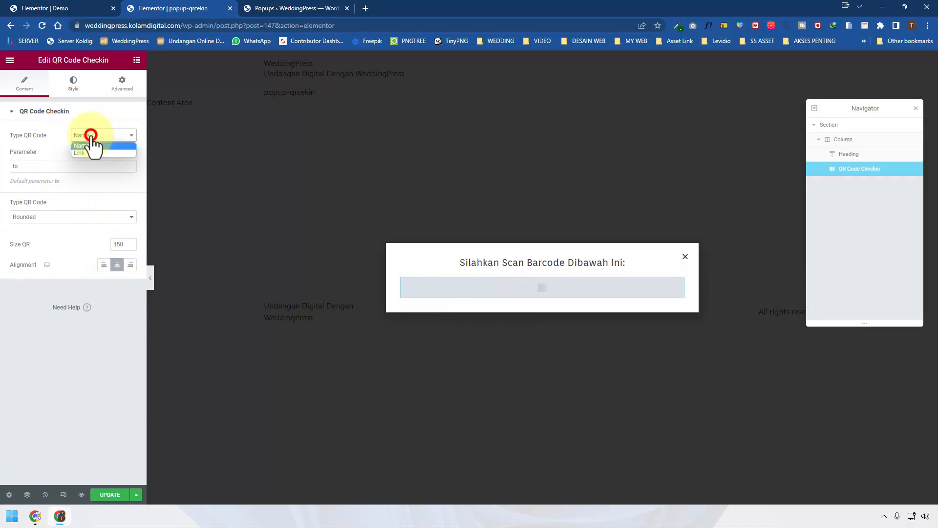
pyautogui.click(104, 151)
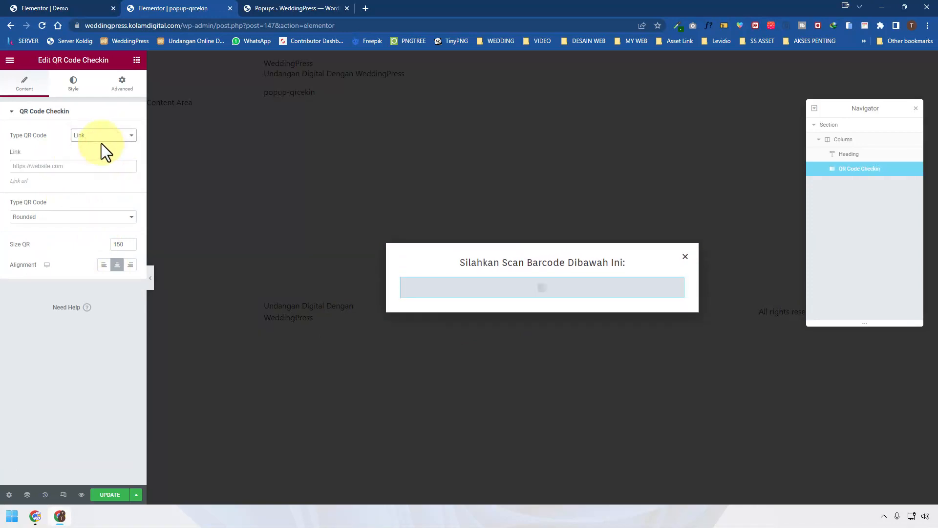
pyautogui.click(101, 137)
pyautogui.click(103, 145)
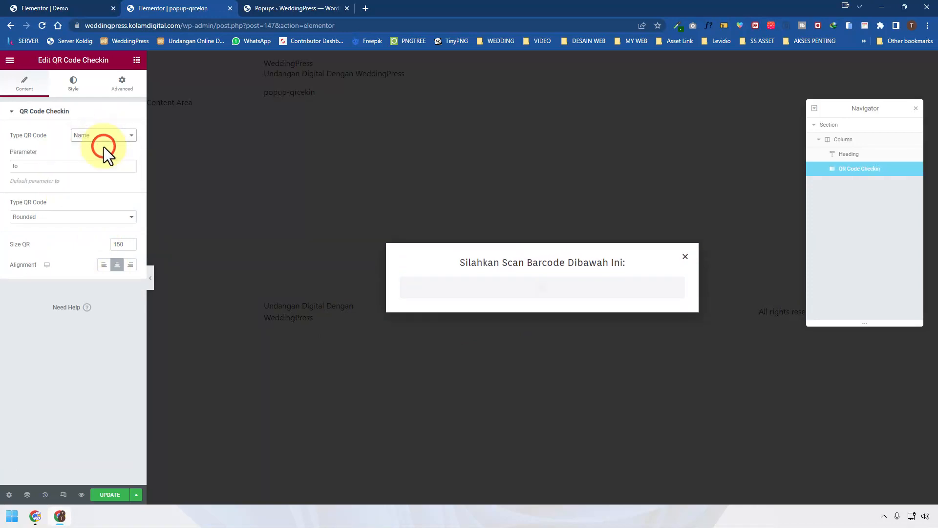
# On the live demo invitation, examine the displayed guest name and the full page address that supplies it
pyautogui.click(40, 523)
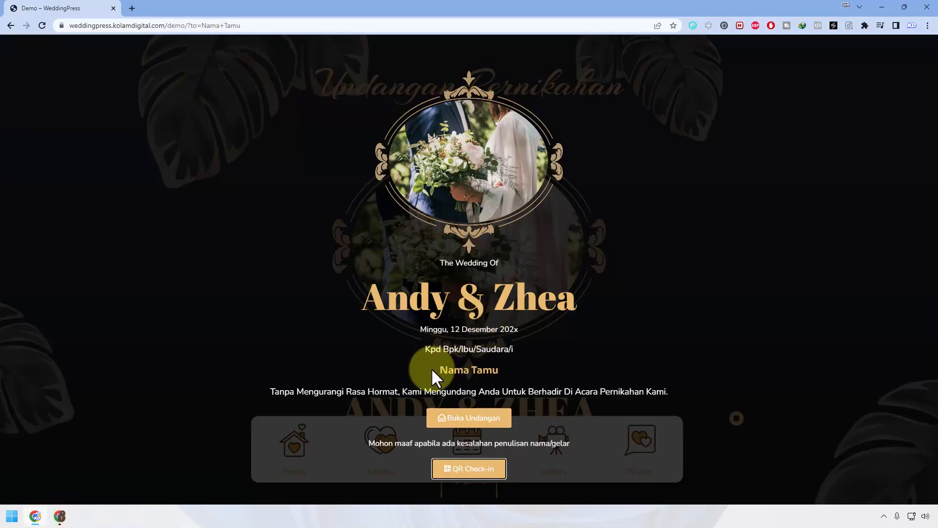
pyautogui.moveTo(432, 369); pyautogui.dragTo(505, 371)
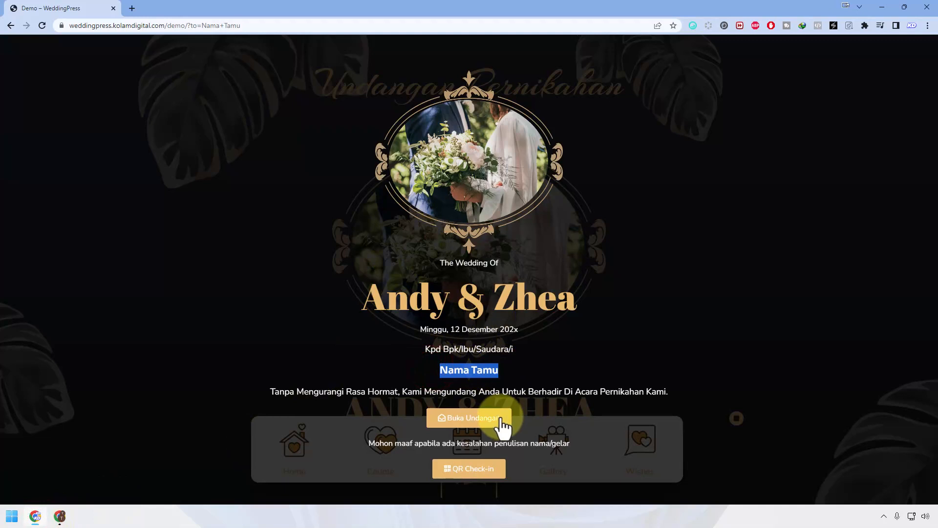
pyautogui.click(254, 25)
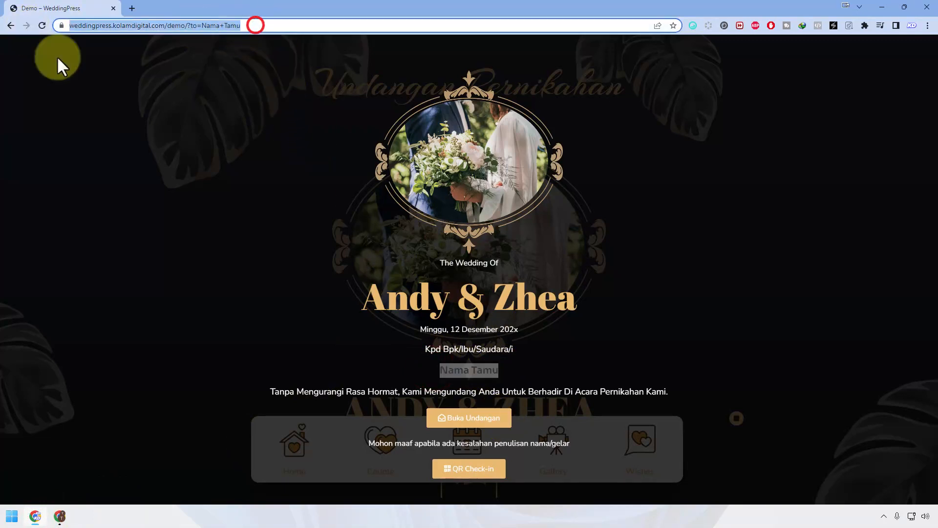
# Save the popup-qrcekin template with an Include Entire Site display condition, leaving all triggers and advanced rules off
pyautogui.click(59, 516)
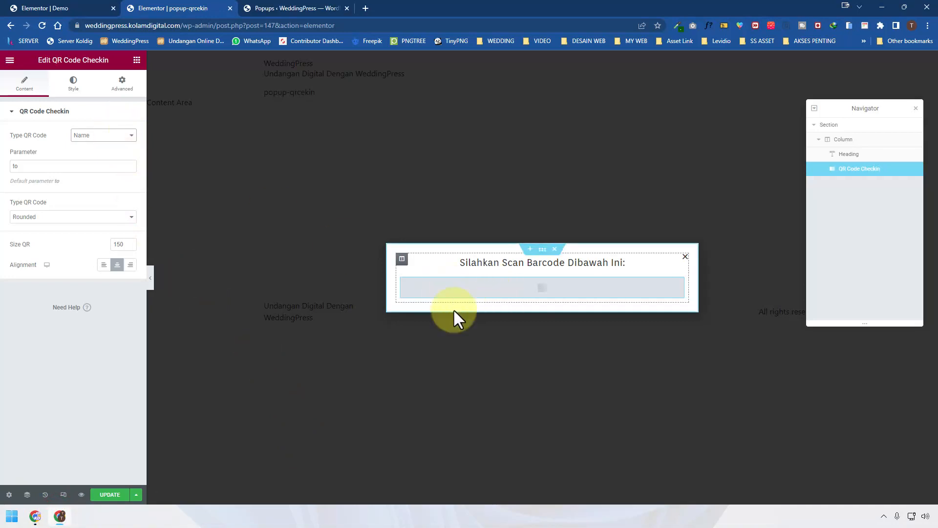
pyautogui.click(121, 498)
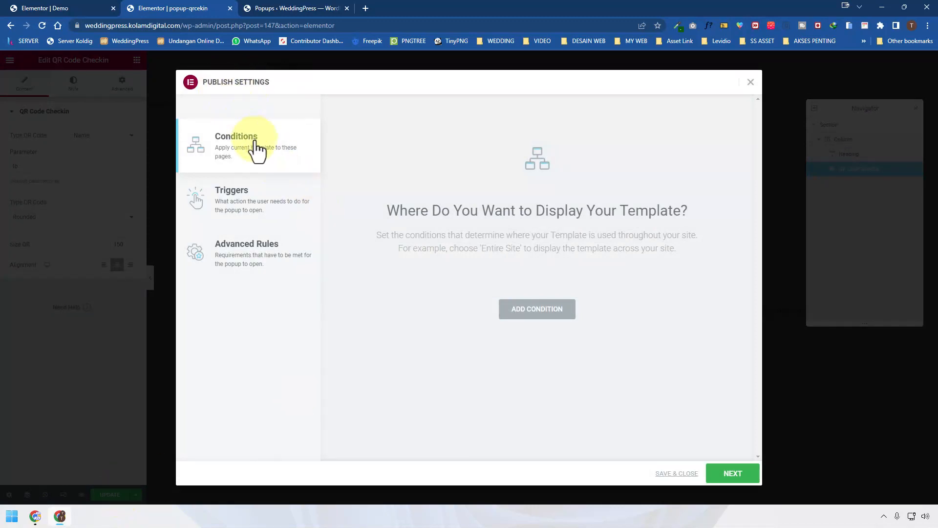
pyautogui.click(258, 190)
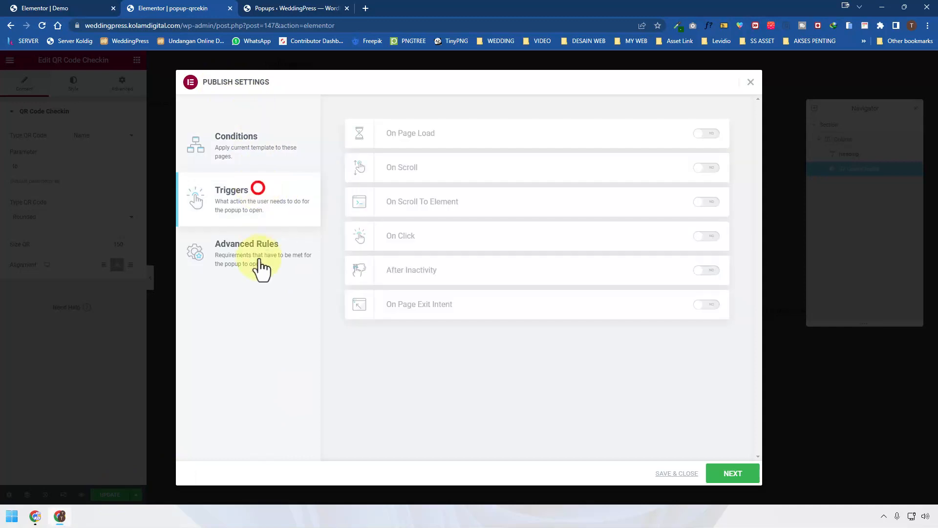
pyautogui.click(259, 258)
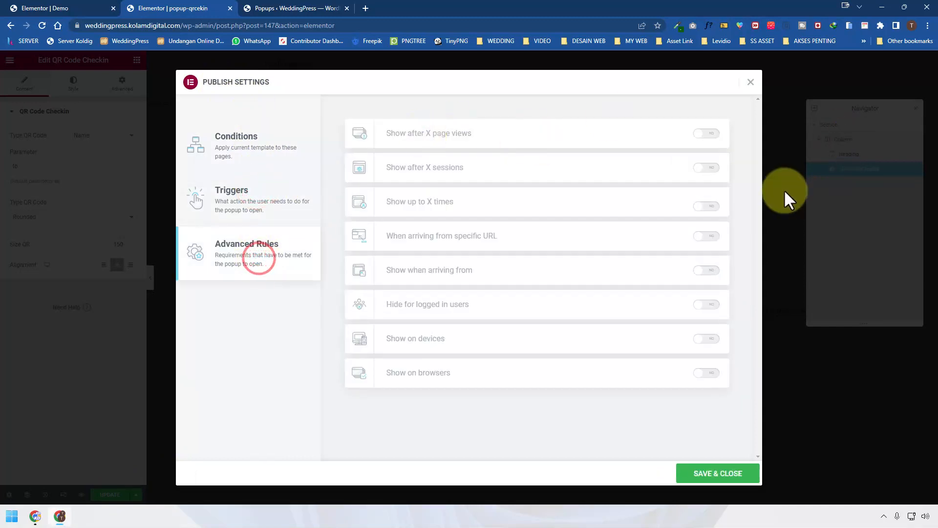
pyautogui.click(268, 154)
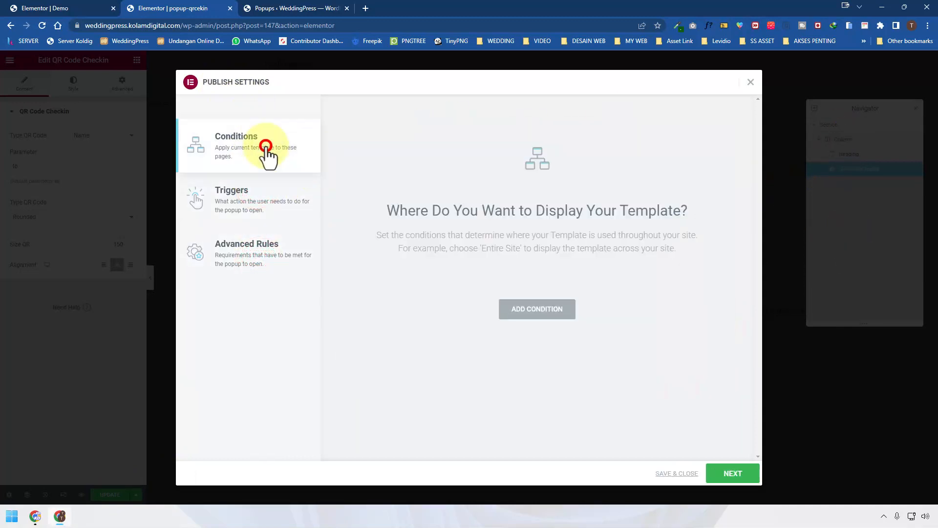
pyautogui.click(530, 314)
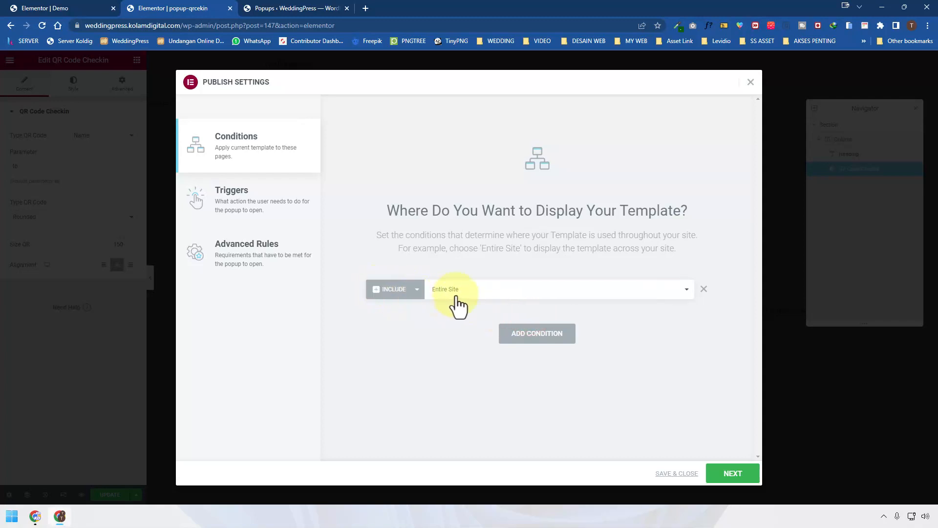
pyautogui.click(262, 202)
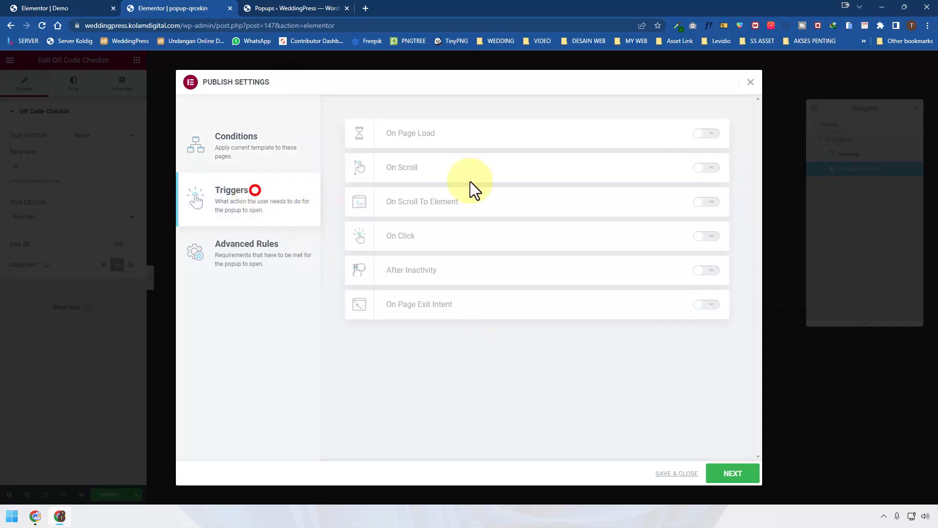
pyautogui.click(238, 277)
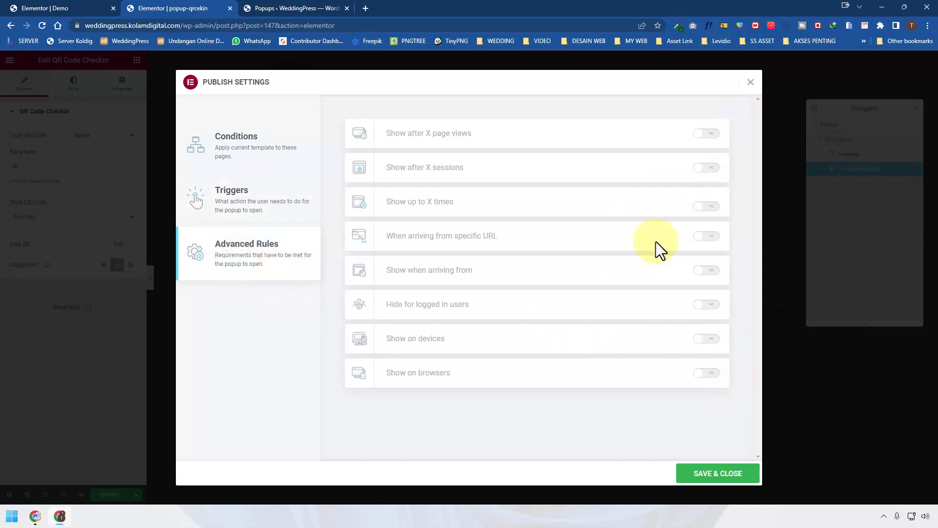
pyautogui.click(245, 154)
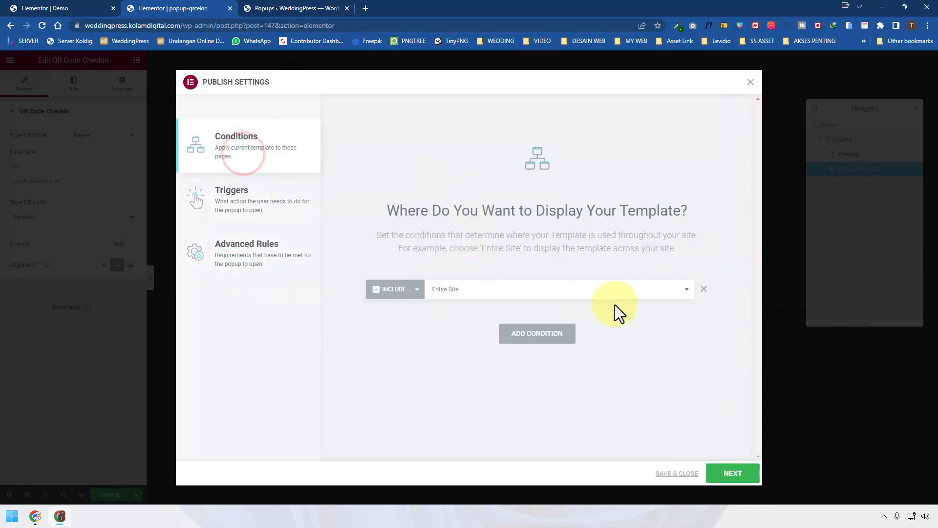
pyautogui.click(684, 475)
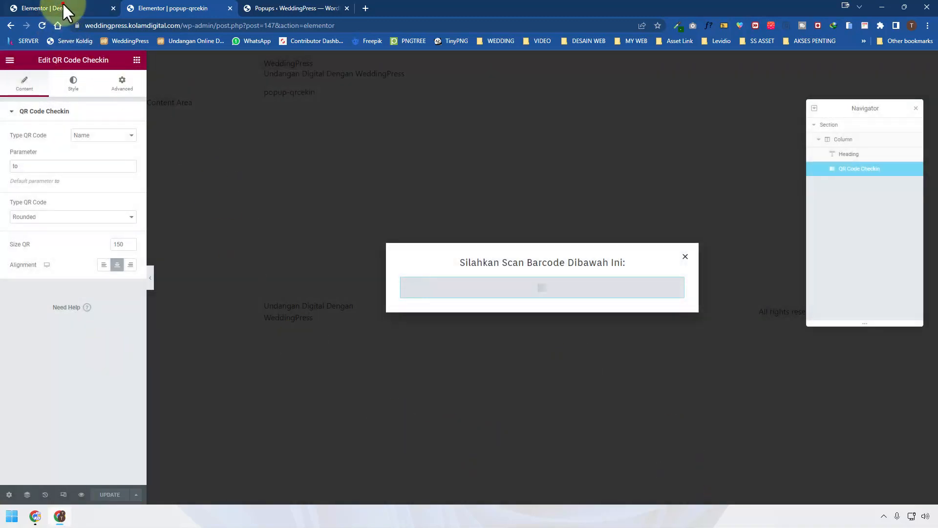
# Update the Demo invitation page in Elementor and test the QR Check-in popup on the reloaded live invitation
pyautogui.click(65, 9)
pyautogui.click(106, 499)
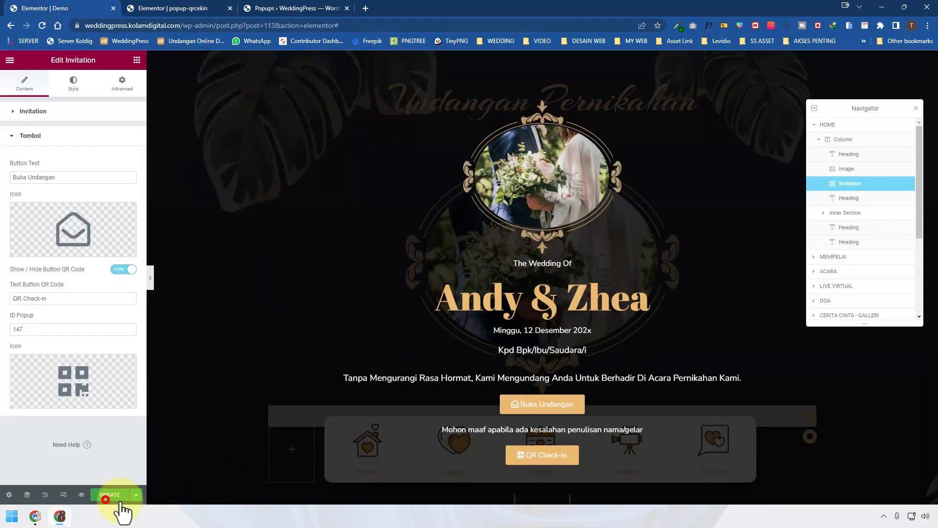
pyautogui.click(41, 519)
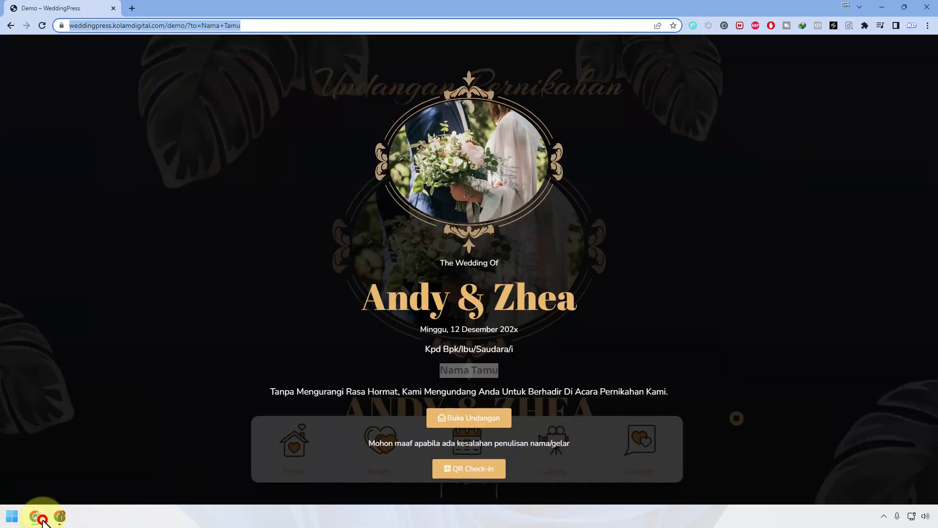
pyautogui.click(42, 25)
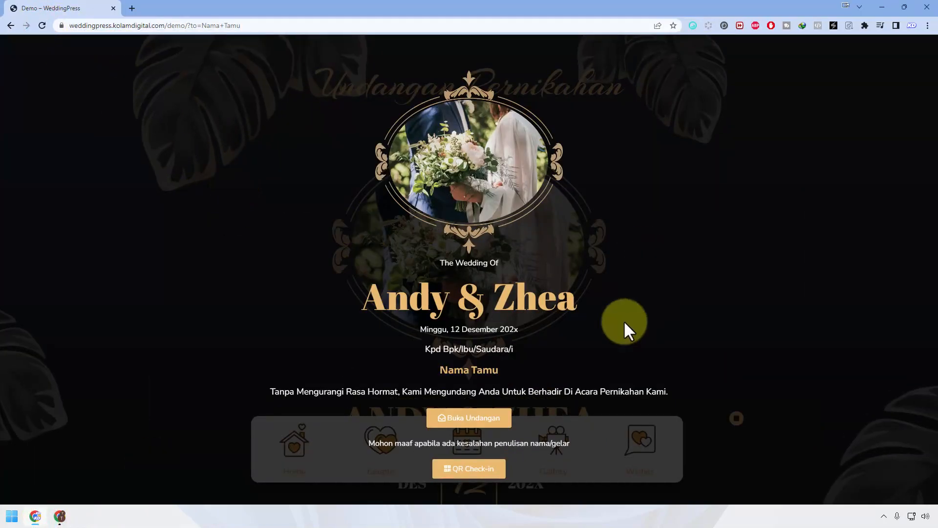
pyautogui.click(486, 476)
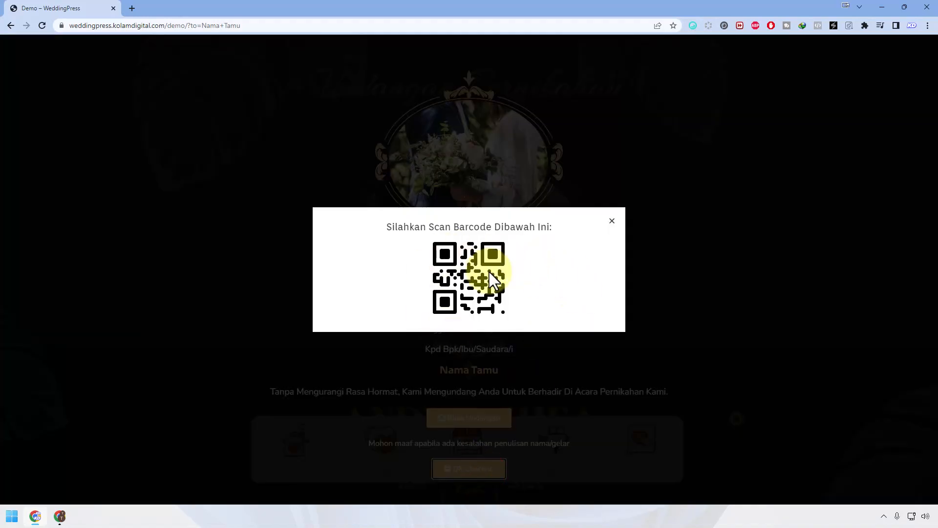